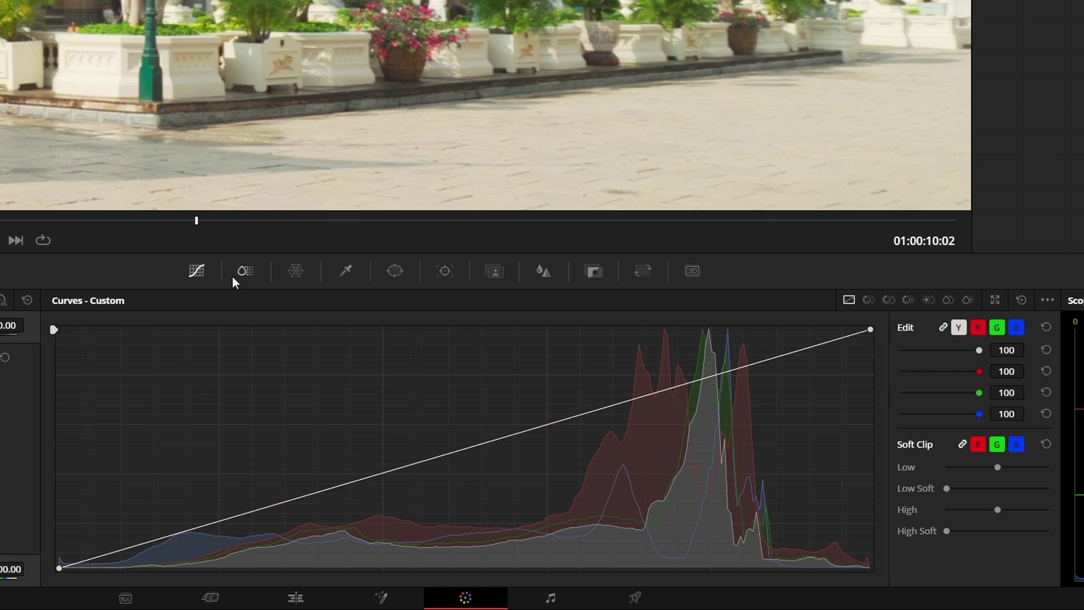
Step: Open the ColorSlice palette and preview the Red slice's highlight on the frame at 01:00:00:18
{"action": "left_click", "coordinate": [243, 271]}
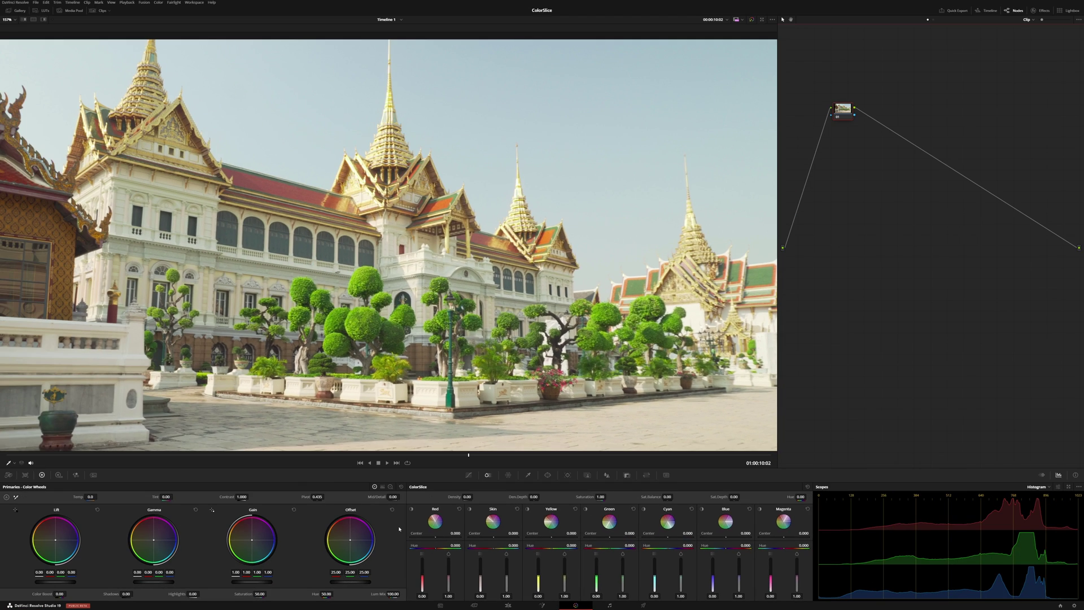
{"action": "left_click_drag", "start_coordinate": [283, 455], "coordinate": [39, 454]}
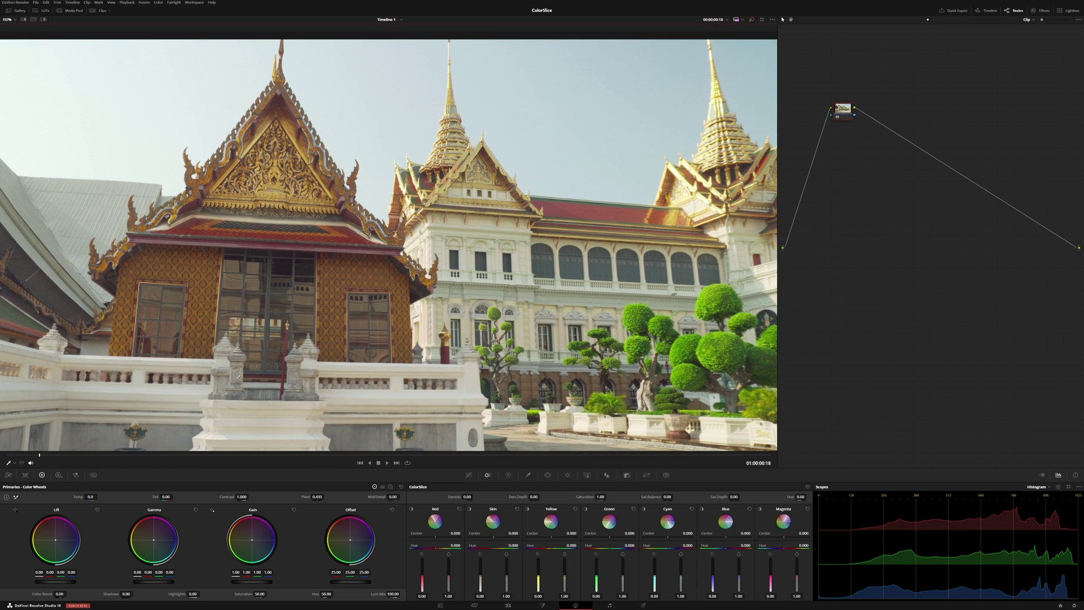
{"action": "left_click", "coordinate": [411, 509]}
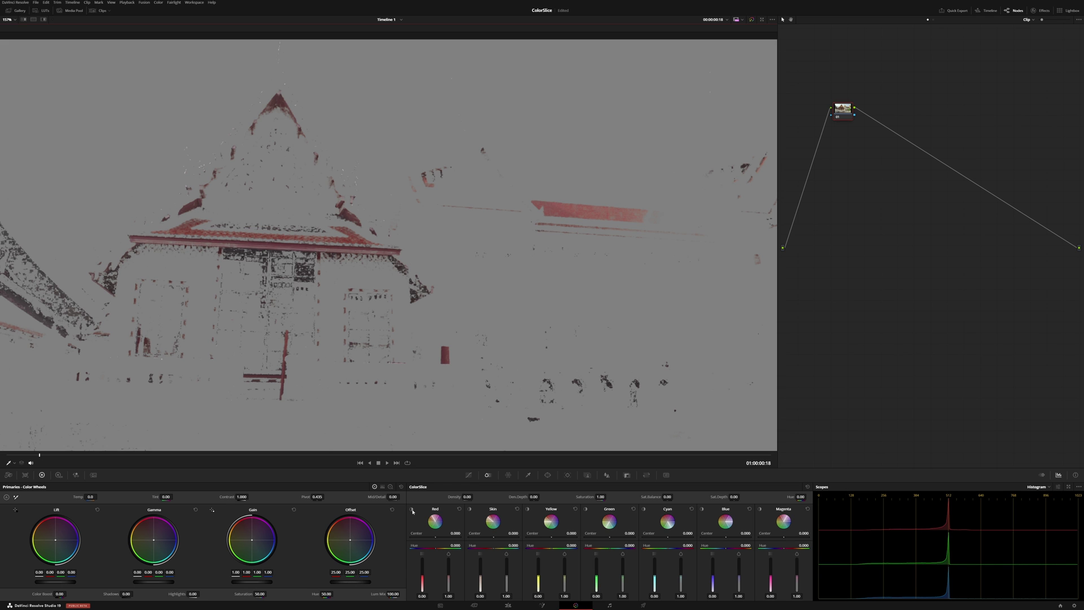
{"action": "left_click", "coordinate": [412, 510]}
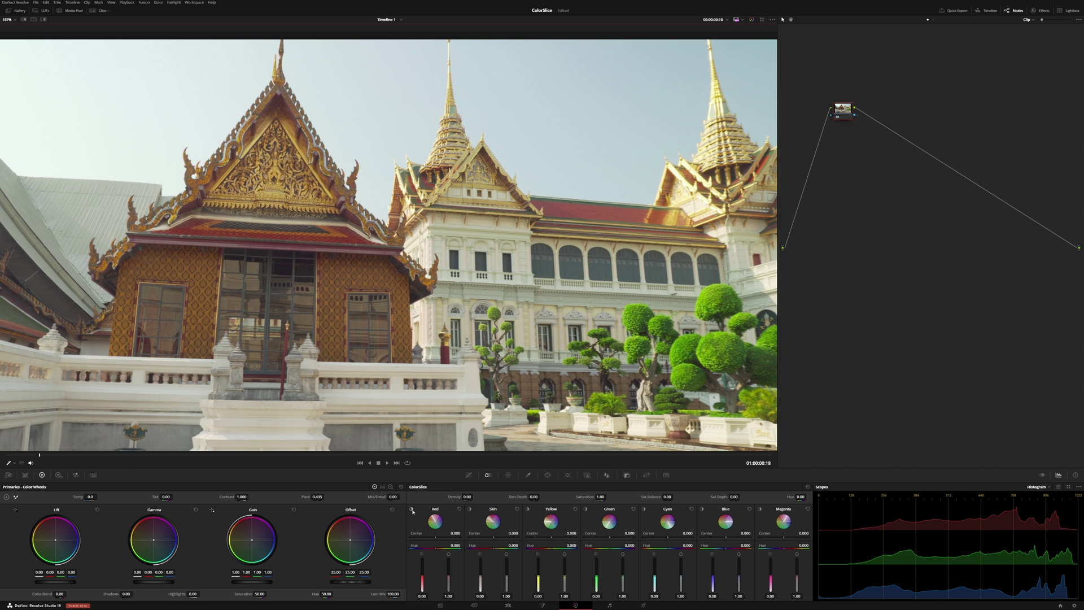
Step: Try the Red slice's Center at both extremes, set it to 0.502, and check the affected areas with the highlight
{"action": "left_click_drag", "start_coordinate": [435, 537], "coordinate": [414, 536]}
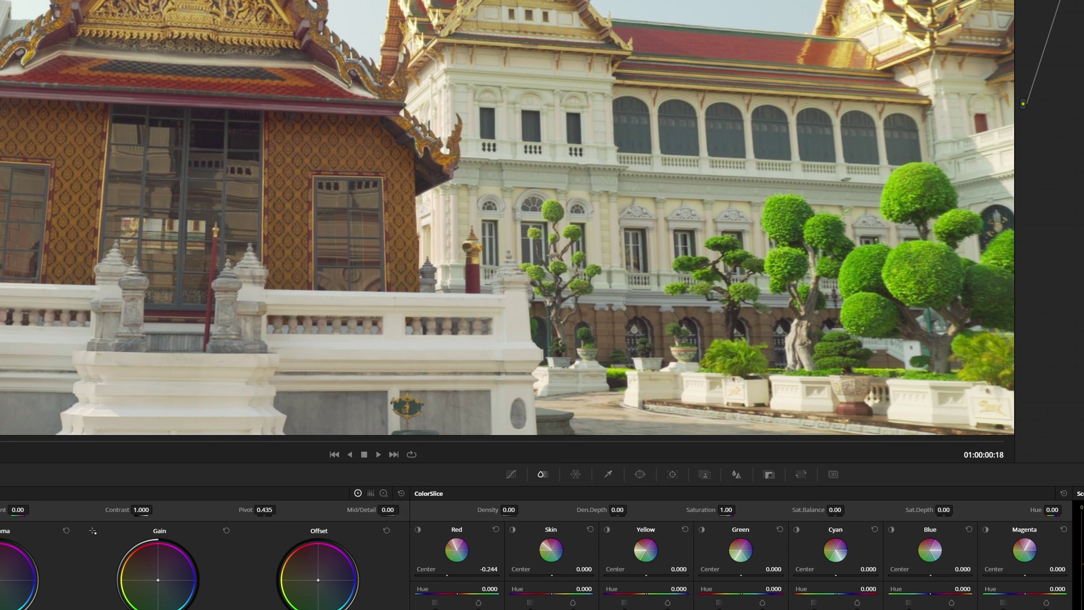
{"action": "left_click_drag", "start_coordinate": [418, 574], "coordinate": [498, 574]}
{"action": "mouse_move", "coordinate": [490, 569]}
{"action": "left_mouse_down"}
{"action": "mouse_move", "coordinate": [469, 570]}
{"action": "mouse_move", "coordinate": [499, 569]}
{"action": "mouse_move", "coordinate": [452, 569]}
{"action": "mouse_move", "coordinate": [488, 569]}
{"action": "left_mouse_up"}
{"action": "left_click", "coordinate": [417, 530]}
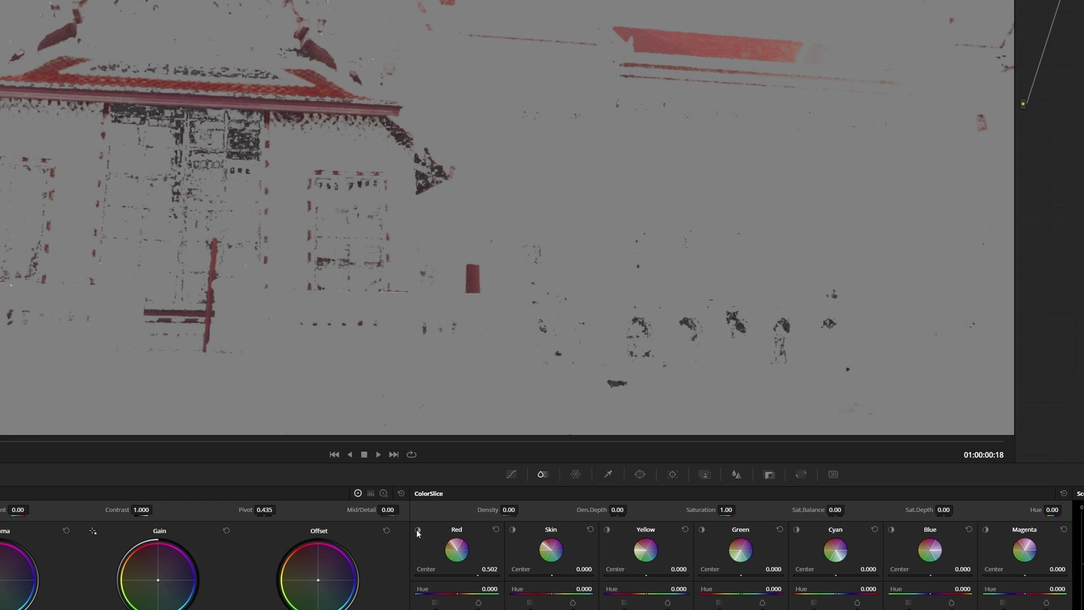
{"action": "left_click", "coordinate": [417, 530]}
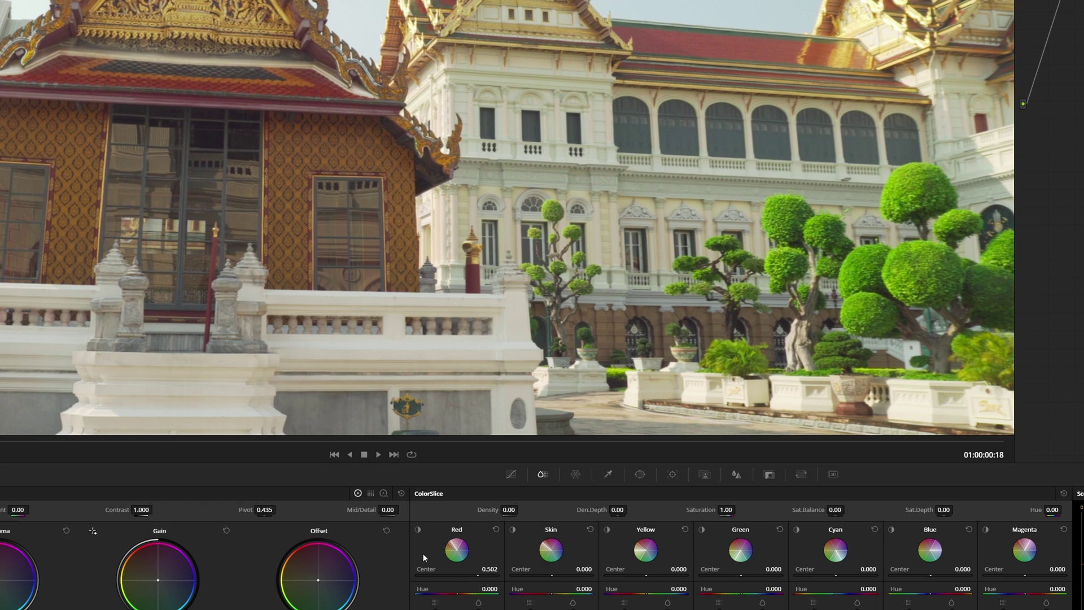
{"action": "left_click", "coordinate": [418, 530]}
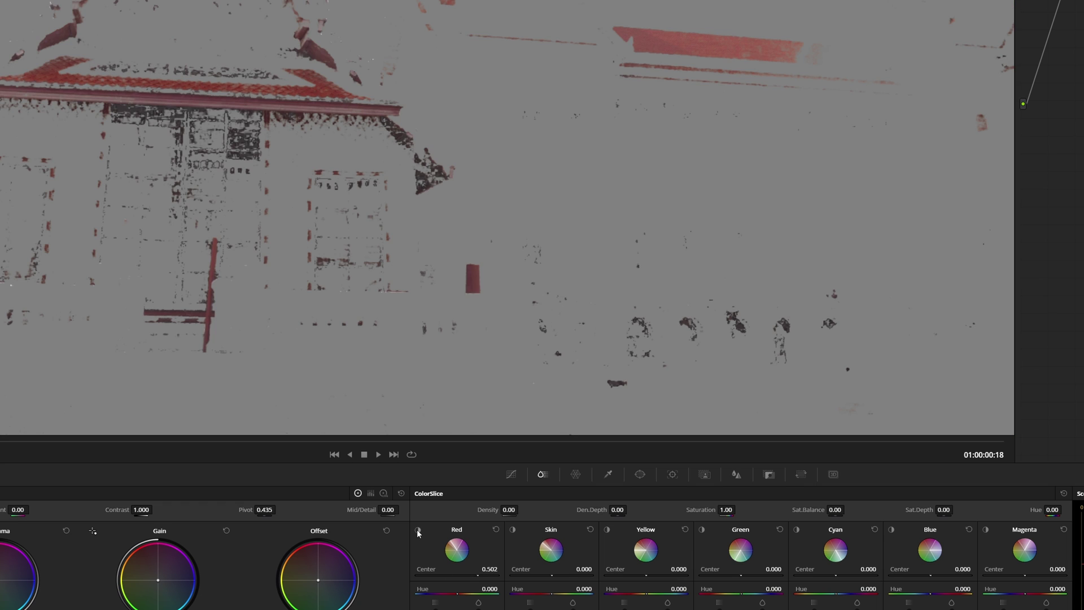
{"action": "left_click", "coordinate": [418, 529]}
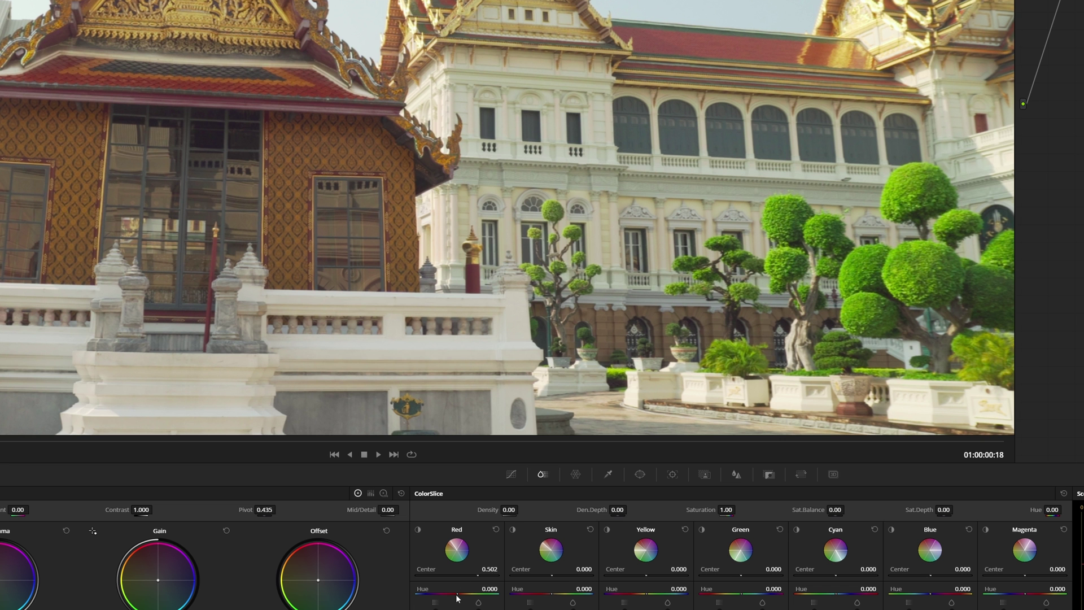
Step: Try shifting the Red slice's Hue and reset it to 0.000
{"action": "mouse_move", "coordinate": [448, 594]}
{"action": "left_mouse_down"}
{"action": "mouse_move", "coordinate": [416, 593]}
{"action": "mouse_move", "coordinate": [472, 594]}
{"action": "mouse_move", "coordinate": [416, 593]}
{"action": "mouse_move", "coordinate": [472, 593]}
{"action": "mouse_move", "coordinate": [419, 593]}
{"action": "mouse_move", "coordinate": [458, 592]}
{"action": "left_mouse_up"}
{"action": "left_click", "coordinate": [457, 591]}
{"action": "double_click", "coordinate": [417, 589]}
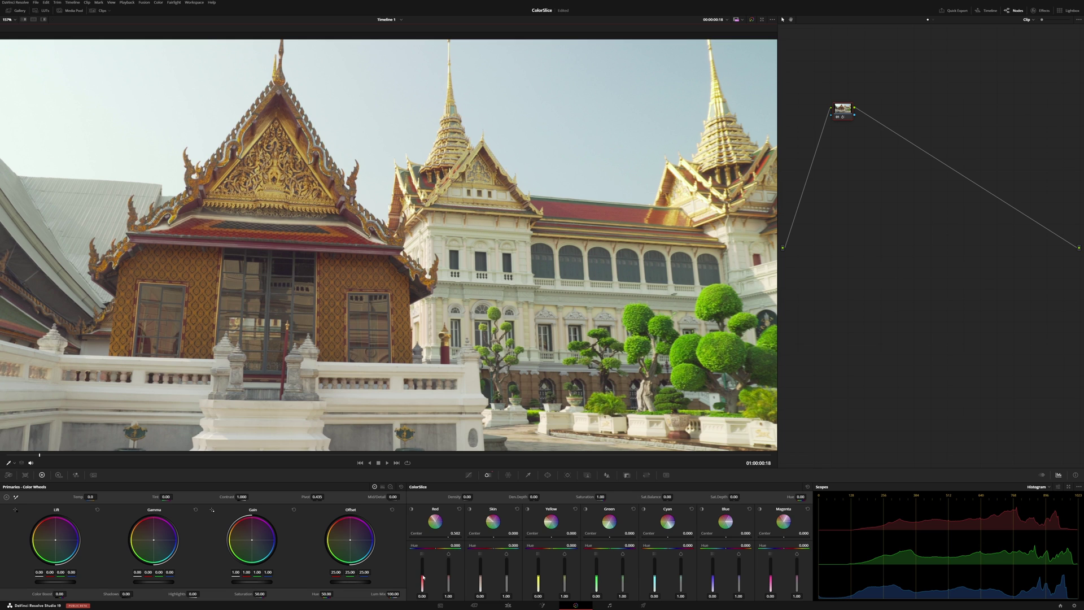
Step: Try the Red slice with density 0.04 and saturation up to 2.00, and reset the whole slice
{"action": "left_click_drag", "start_coordinate": [421, 575], "coordinate": [421, 575]}
{"action": "key", "text": "ctrl+s"}
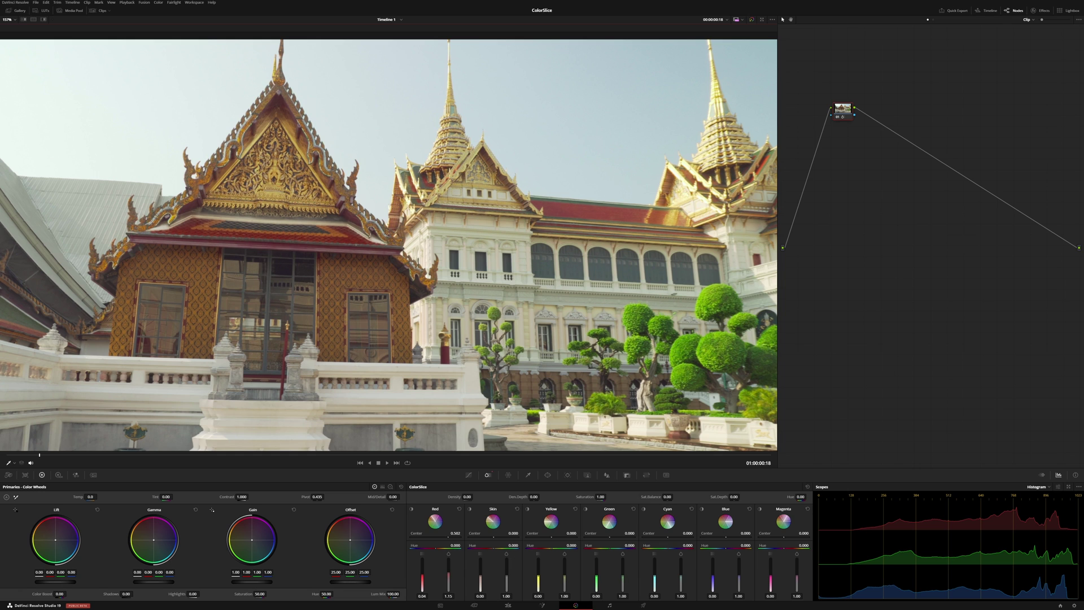
{"action": "left_click_drag", "start_coordinate": [449, 567], "coordinate": [449, 558]}
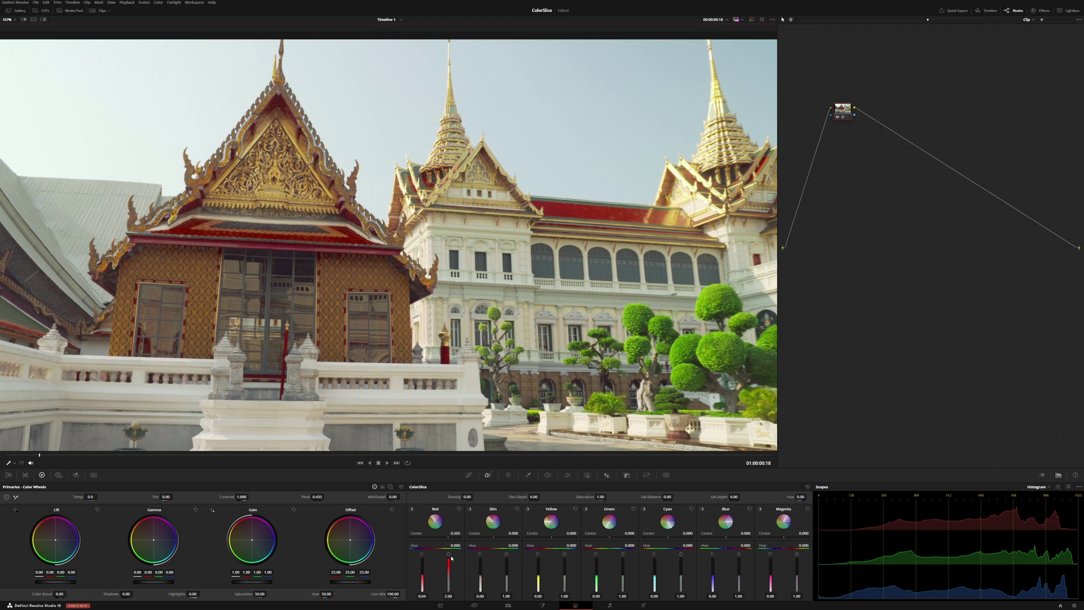
{"action": "left_click_drag", "start_coordinate": [450, 562], "coordinate": [450, 570]}
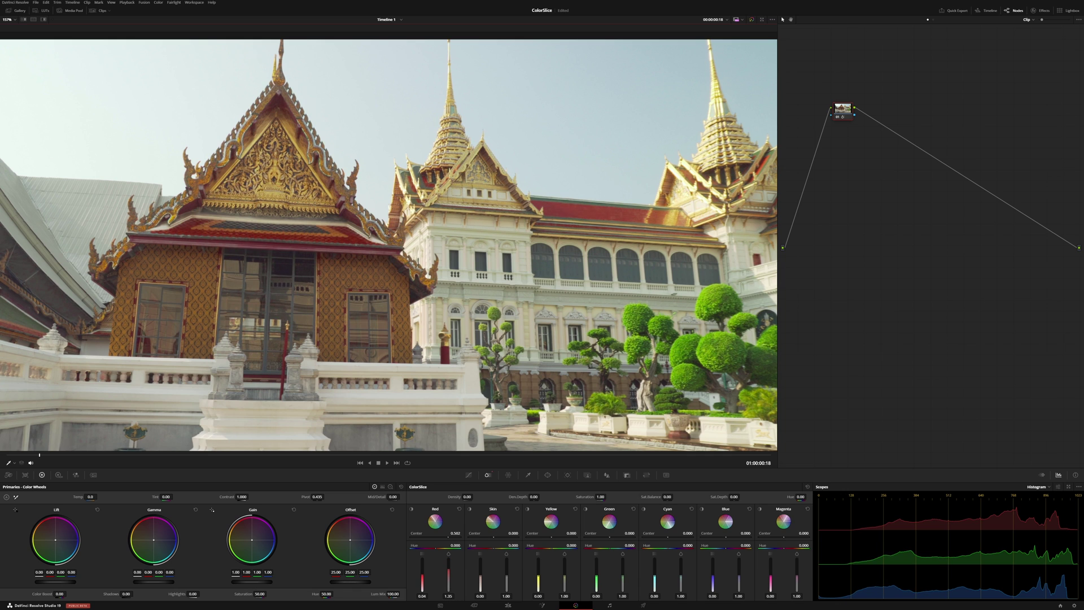
{"action": "left_click", "coordinate": [459, 509]}
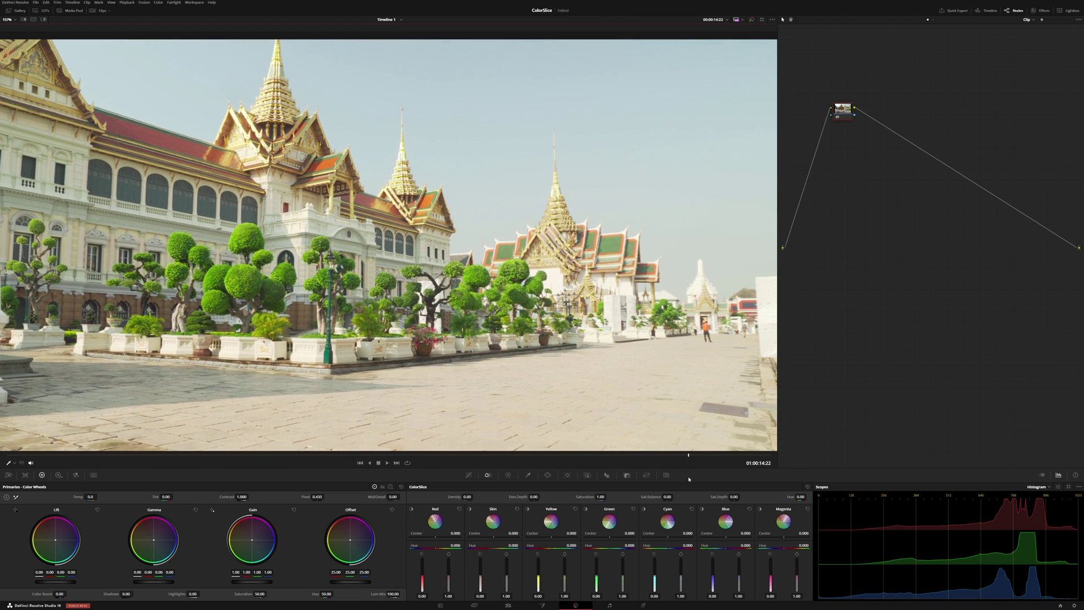
Step: Set the overall ColorSlice Density to 0.32 while viewing the frame at 01:00:11:15
{"action": "left_click_drag", "start_coordinate": [688, 477], "coordinate": [609, 457]}
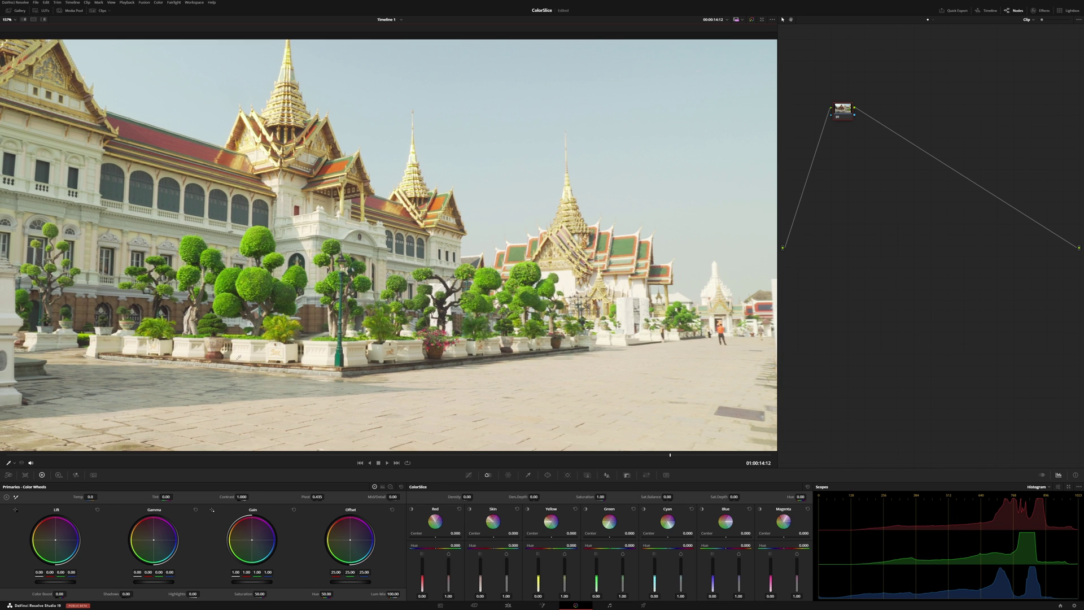
{"action": "left_click_drag", "start_coordinate": [381, 456], "coordinate": [236, 452]}
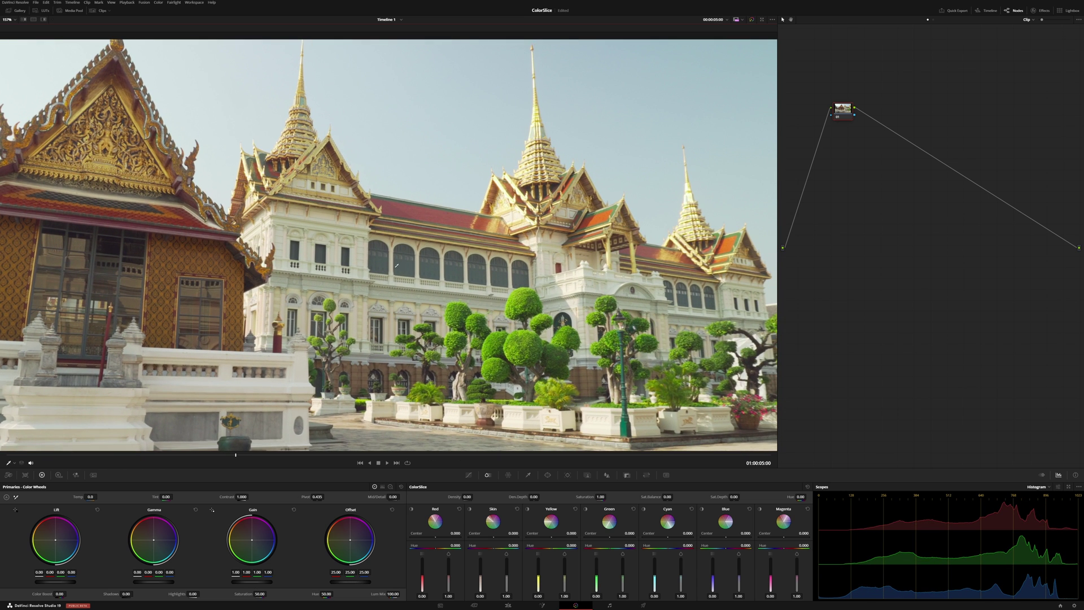
{"action": "left_click_drag", "start_coordinate": [339, 456], "coordinate": [537, 463]}
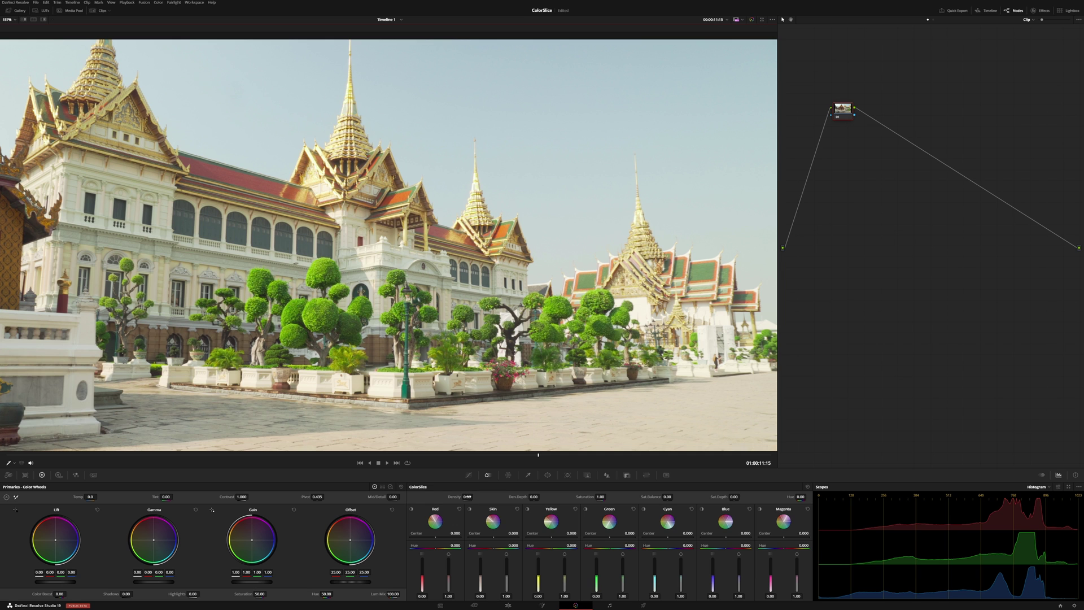
{"action": "left_click_drag", "start_coordinate": [467, 497], "coordinate": [474, 496]}
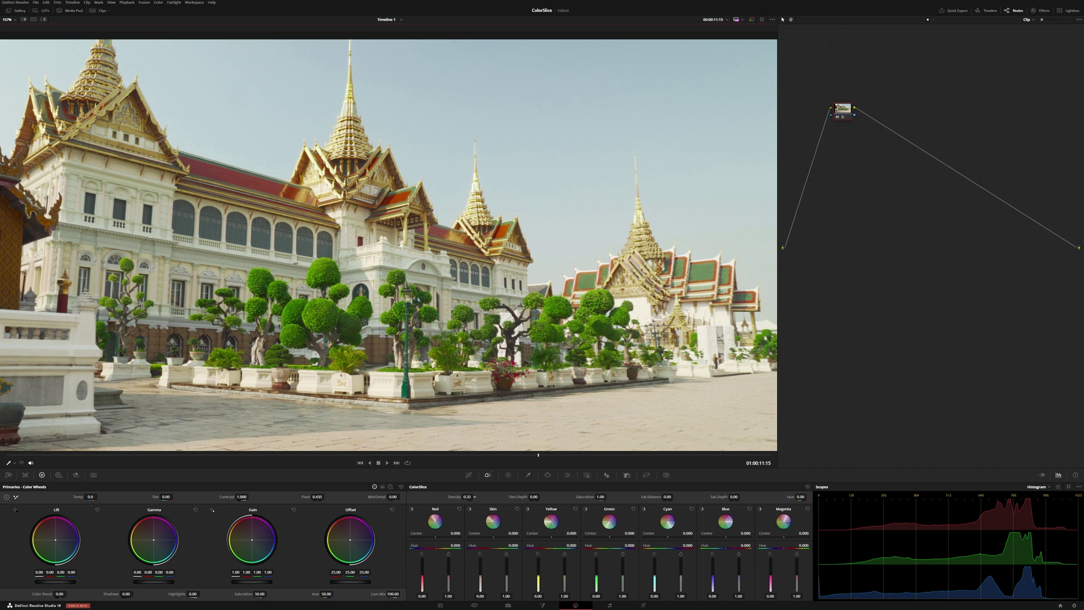
Step: Compare the image with and without the density grade on the frame at 01:00:06:13
{"action": "left_click_drag", "start_coordinate": [536, 455], "coordinate": [305, 454]}
{"action": "key", "text": "ctrl+d"}
{"action": "key", "text": "ctrl+d"}
{"action": "key", "text": "ctrl+d"}
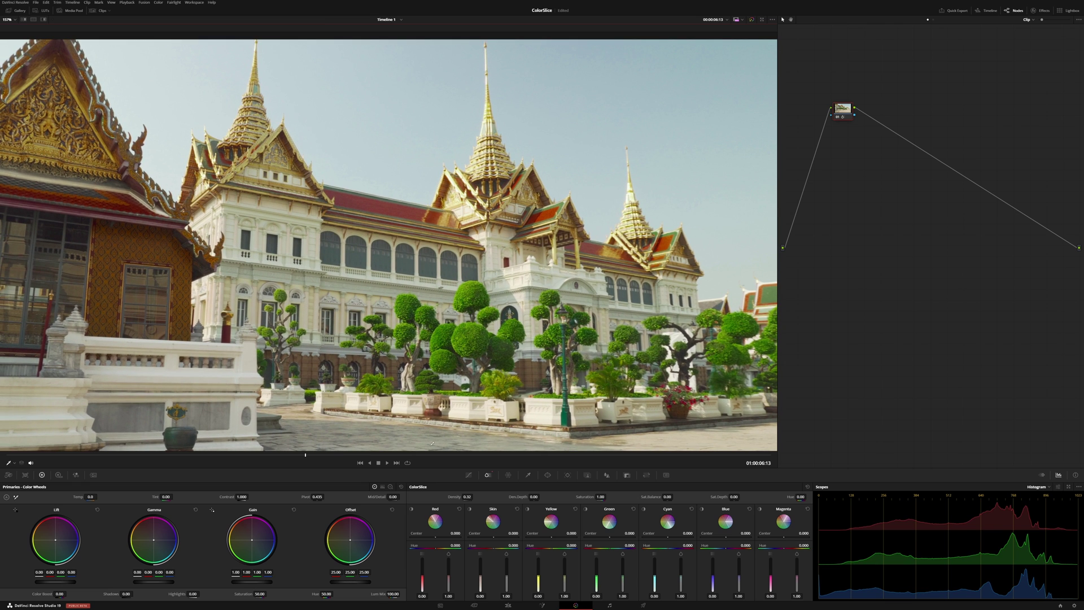
Step: Preview the Yellow slice's affected areas and set its saturation to 1.27
{"action": "left_click", "coordinate": [528, 510]}
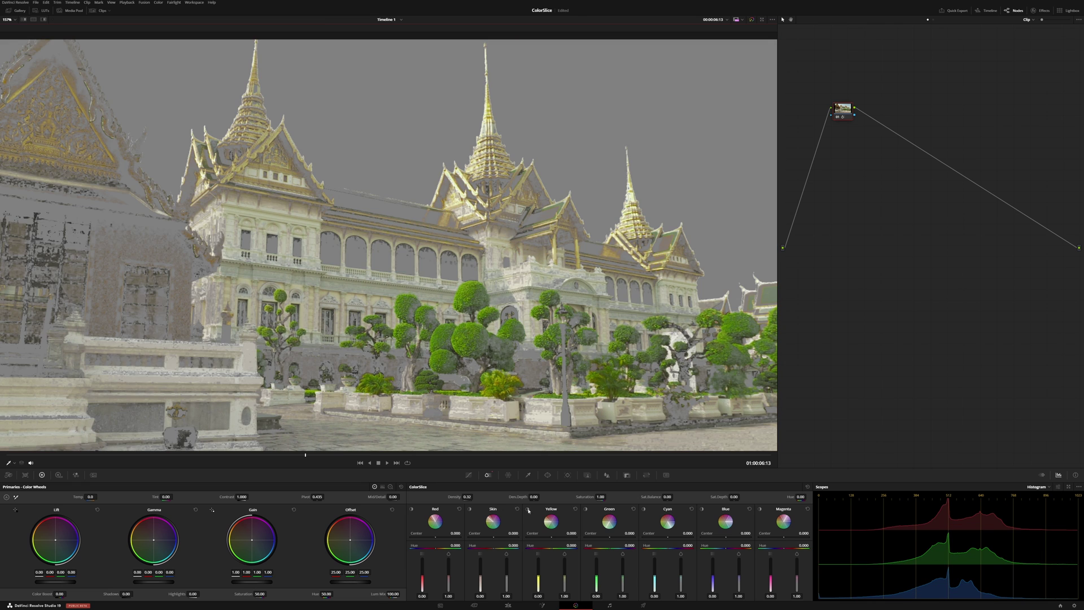
{"action": "left_click", "coordinate": [528, 509]}
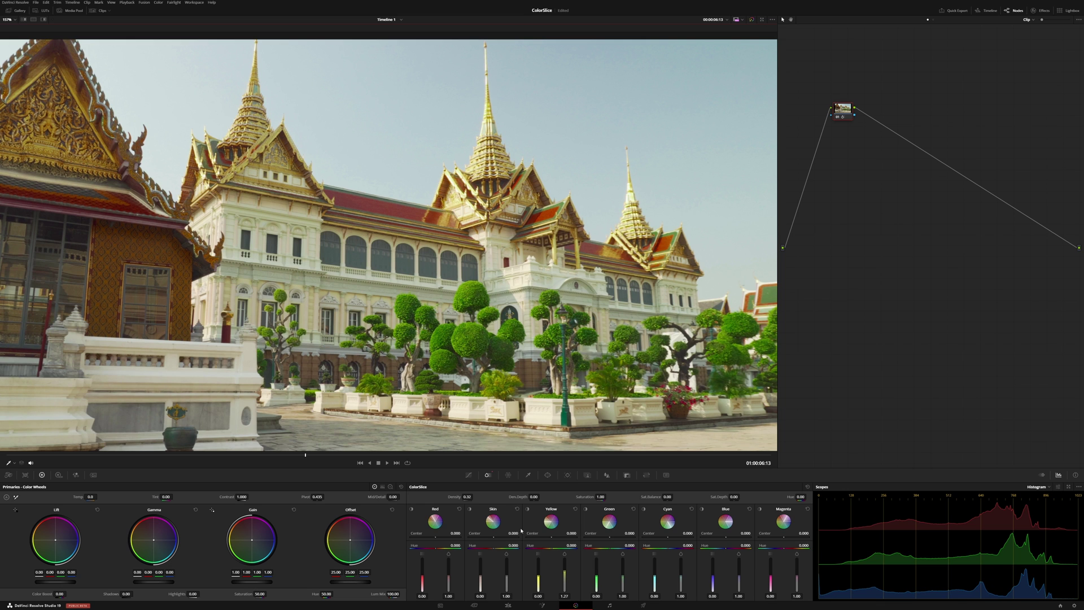
Step: Preview the areas affected by the Red and Skin slices on the frame at 01:00:12:04
{"action": "left_click_drag", "start_coordinate": [306, 457], "coordinate": [546, 493]}
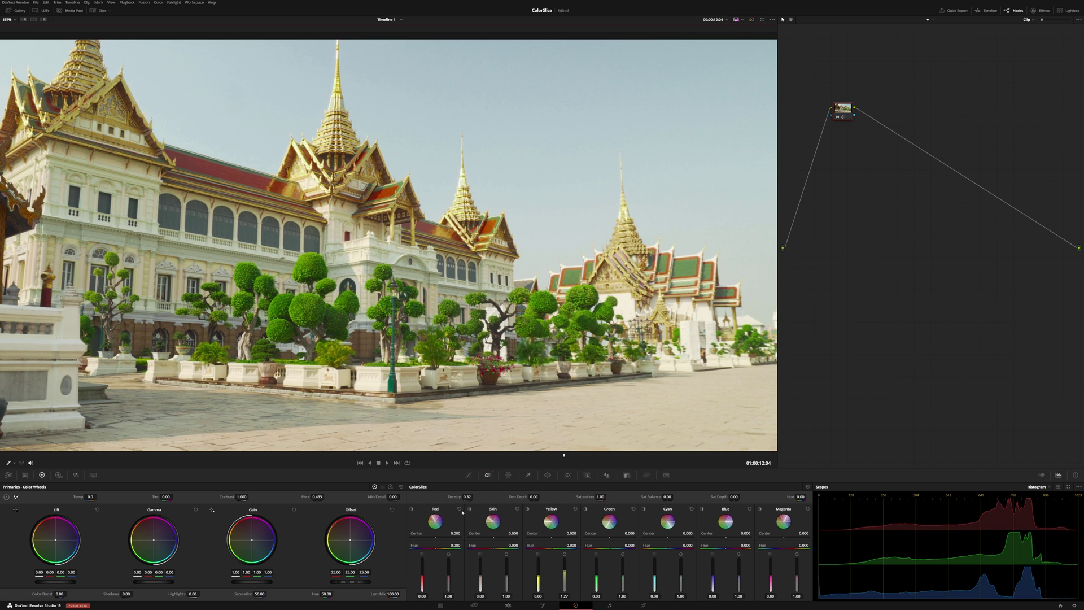
{"action": "left_click", "coordinate": [411, 509]}
{"action": "left_click", "coordinate": [411, 509]}
{"action": "left_click", "coordinate": [412, 508]}
{"action": "left_click", "coordinate": [412, 509]}
{"action": "left_click", "coordinate": [470, 508]}
{"action": "left_click", "coordinate": [470, 509]}
{"action": "left_click", "coordinate": [470, 510]}
{"action": "left_click", "coordinate": [470, 510]}
Step: Toggle the node off and on to compare the clip before and after the density and yellow adjustments
{"action": "key", "text": "ctrl+d"}
{"action": "key", "text": "ctrl+d"}
{"action": "key", "text": "ctrl+d"}
{"action": "key", "text": "ctrl+d"}
{"action": "key", "text": "ctrl+d"}
{"action": "key", "text": "ctrl+d"}
Step: Review the graded clip in full-screen playback from beginning to end and return to the normal view
{"action": "left_click_drag", "start_coordinate": [574, 459], "coordinate": [508, 441]}
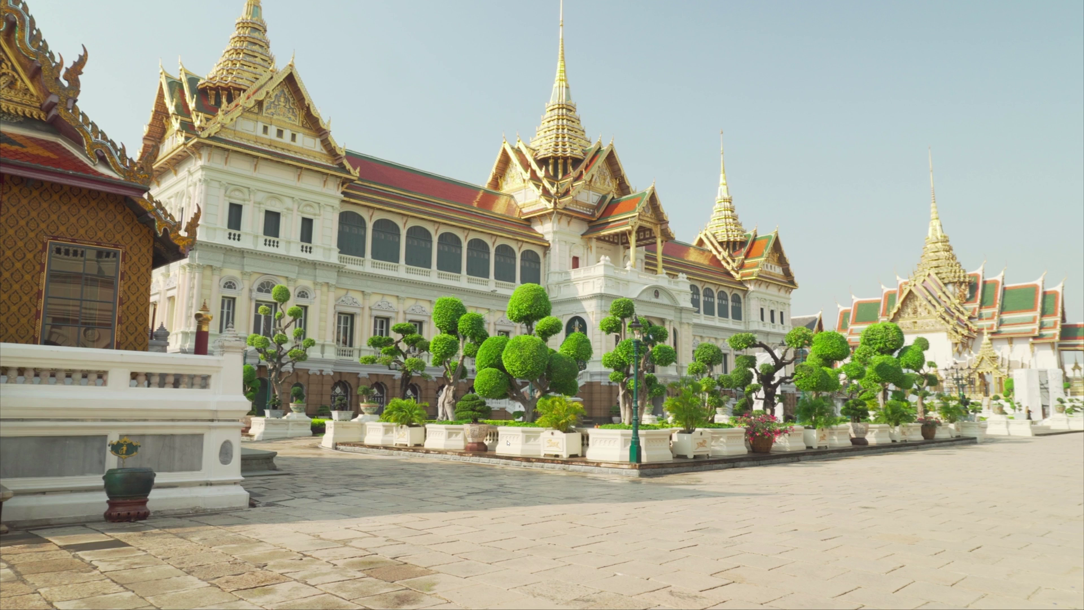
{"action": "key", "text": "space"}
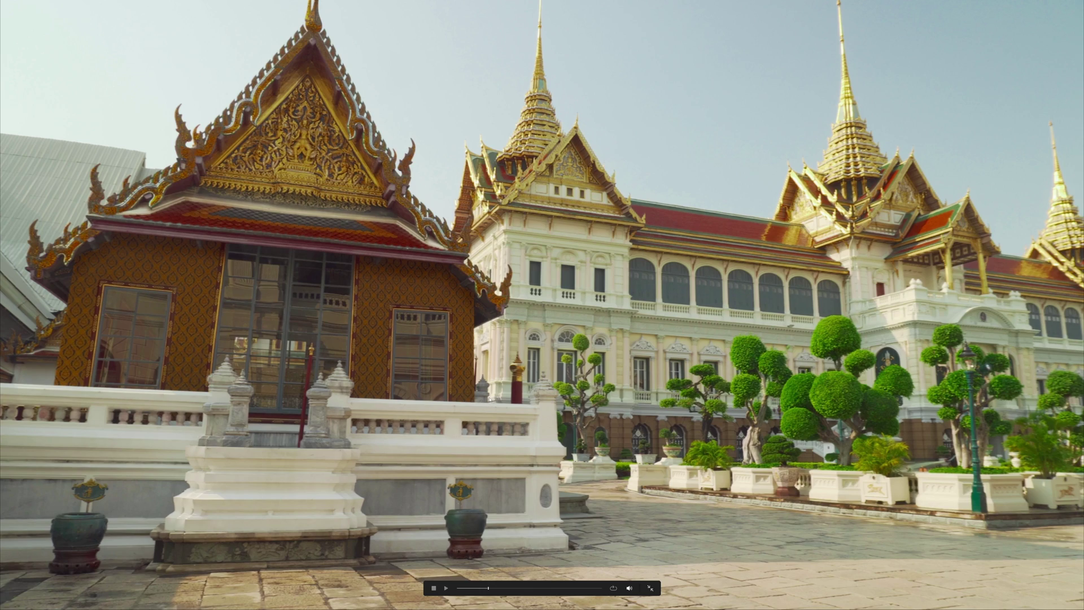
{"action": "left_click_drag", "start_coordinate": [499, 590], "coordinate": [593, 596]}
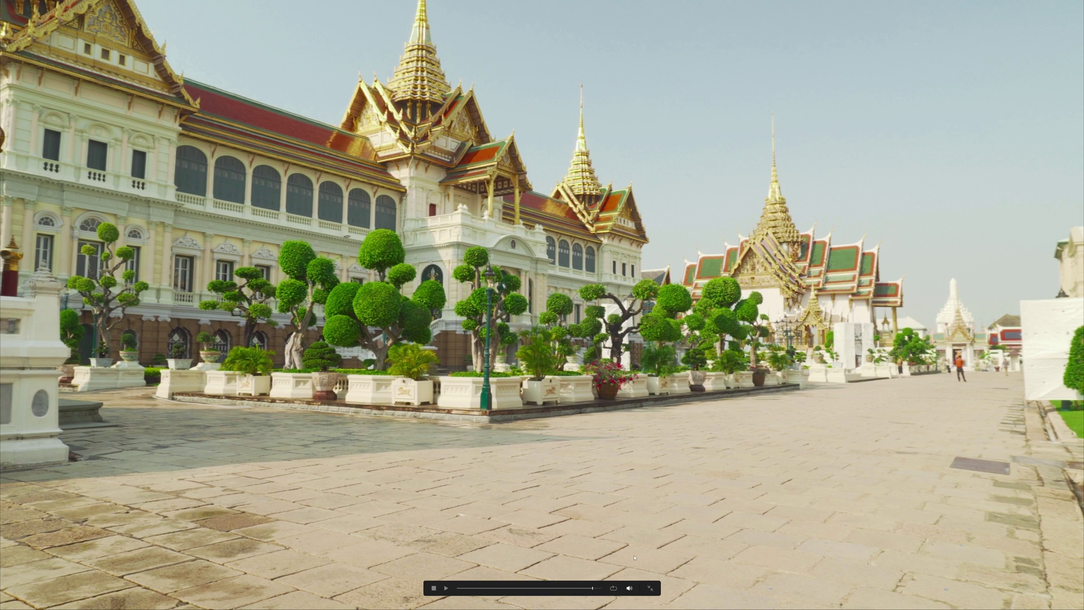
{"action": "key", "text": "Escape"}
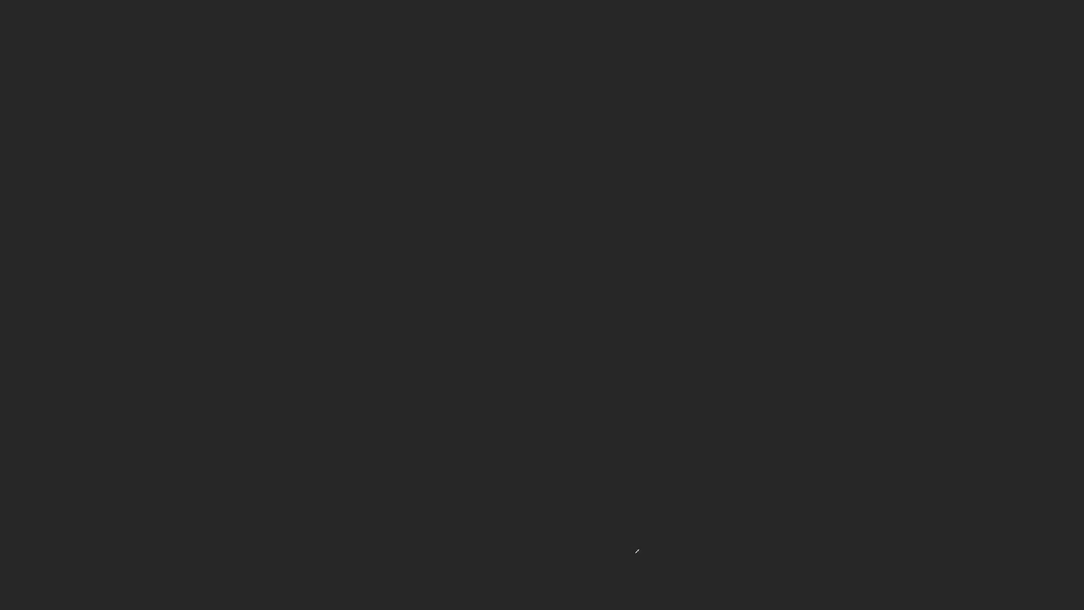